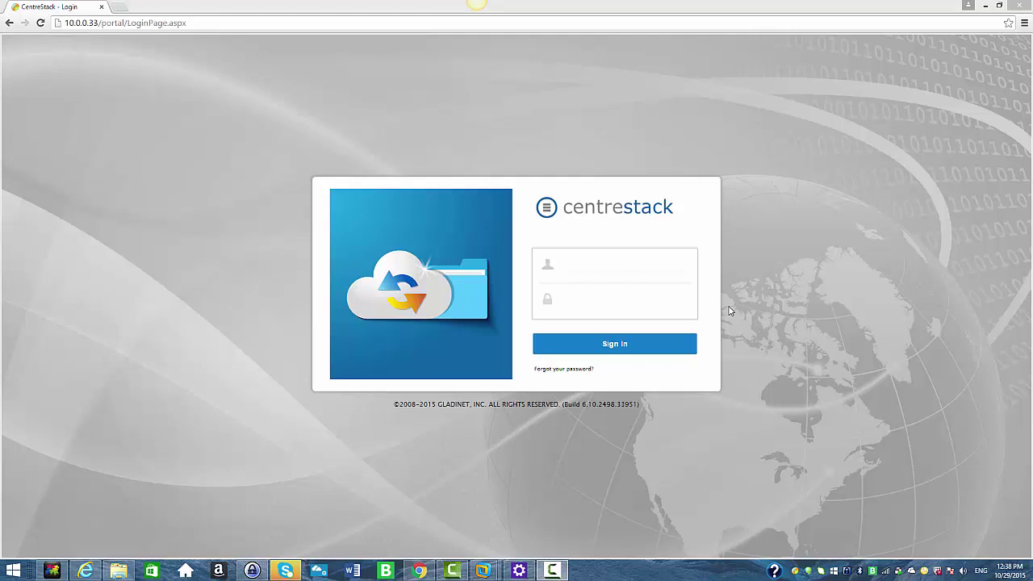
Sign in as the administrator with the autofilled admin e-mail and password
left_click(629, 275)
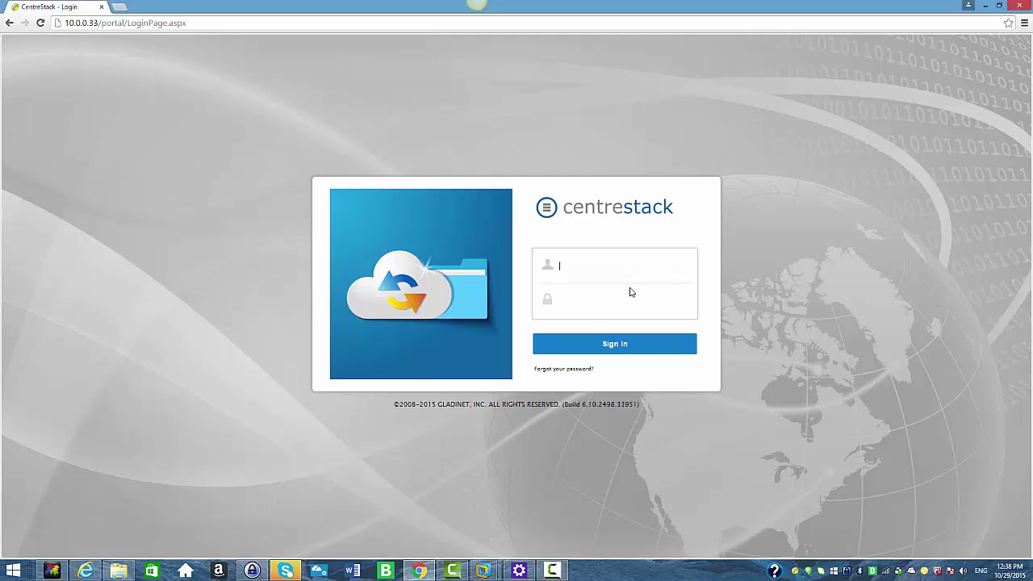
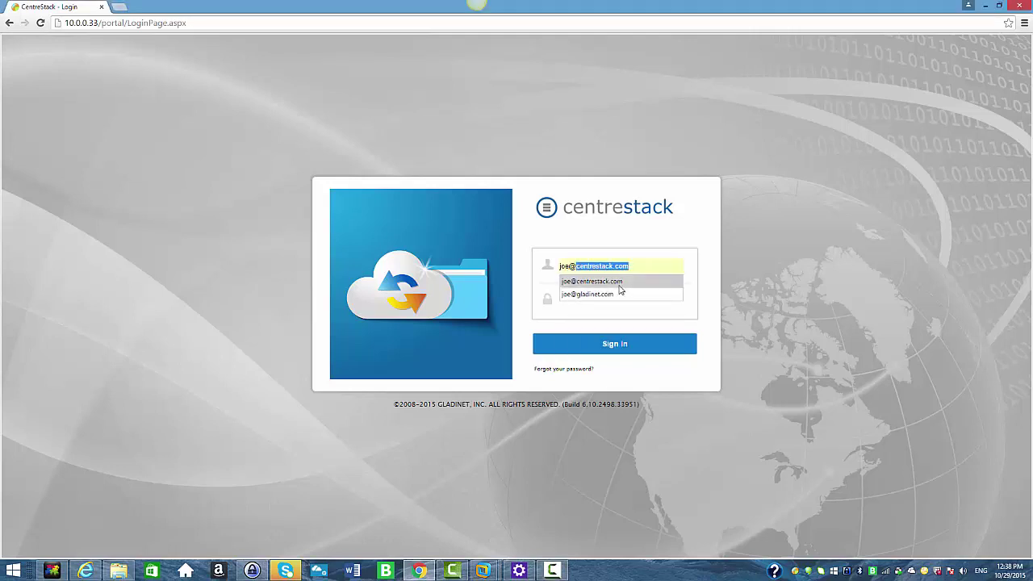
left_click(620, 284)
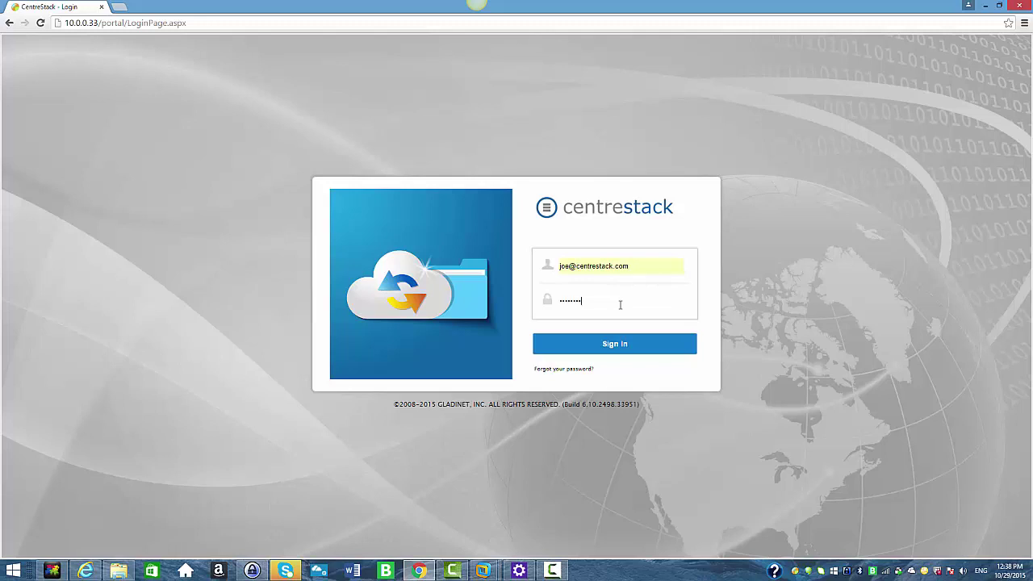
left_click(636, 345)
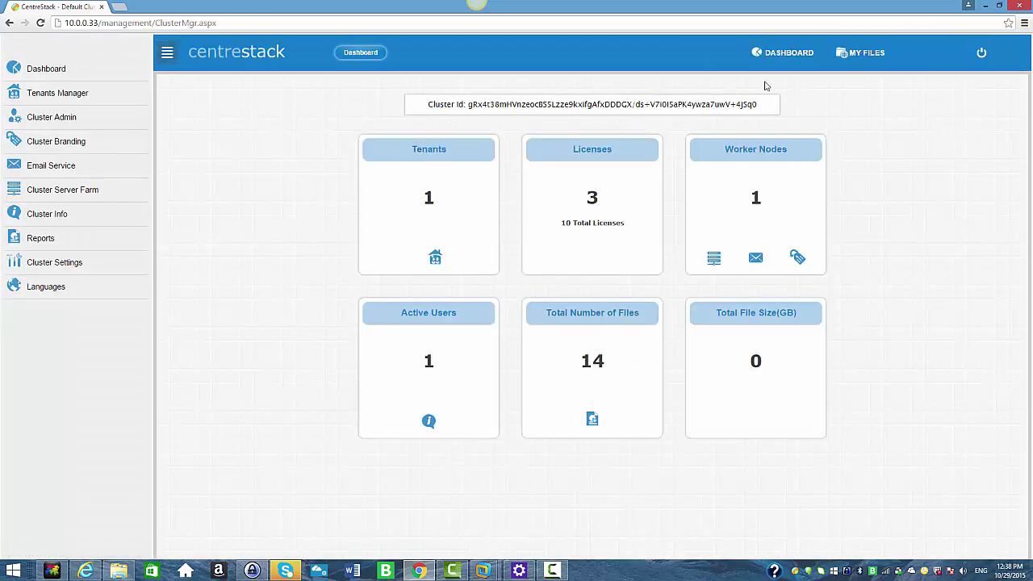
Open the MY FILES web portal and bring up the Monarch folder's context menu
left_click(861, 55)
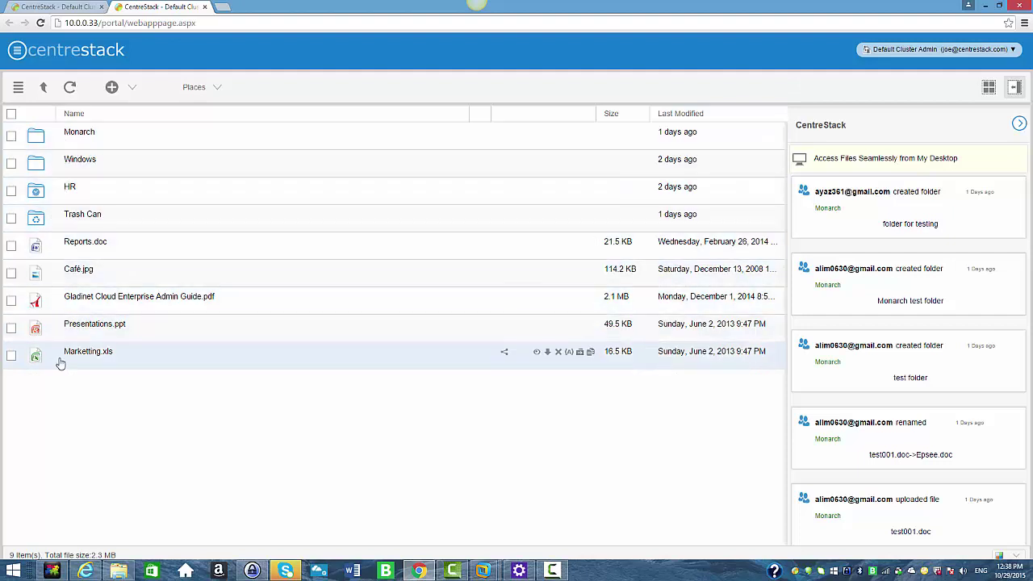
right_click(91, 137)
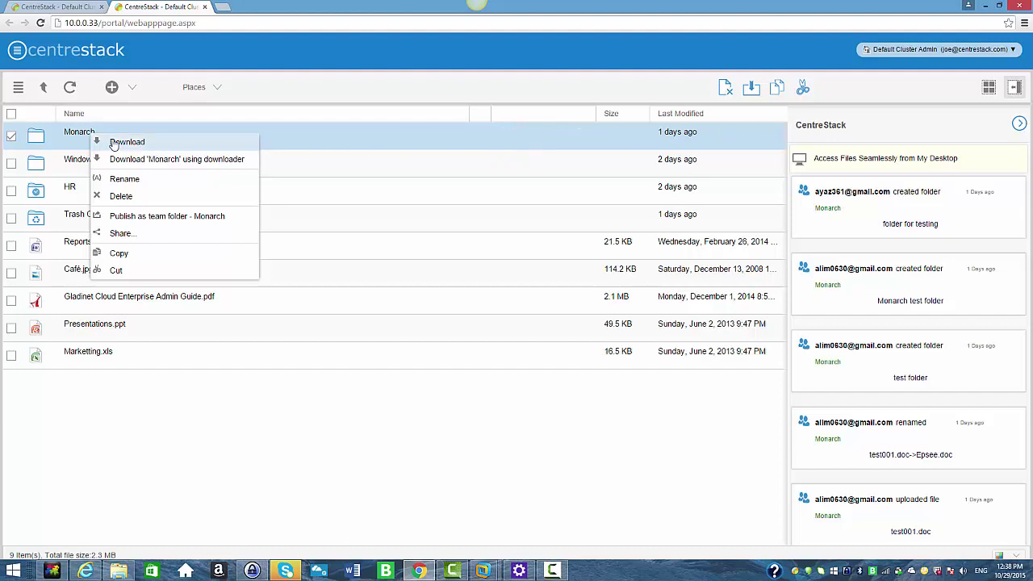
Invite the recipient's e-mail to the Monarch share with the note 'test folder'
left_click(123, 236)
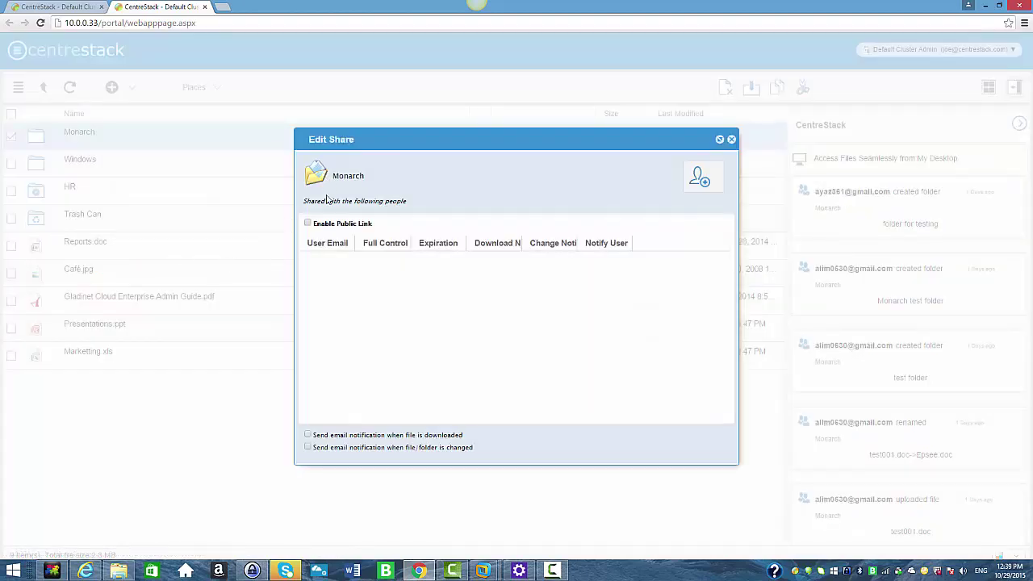
left_click(699, 179)
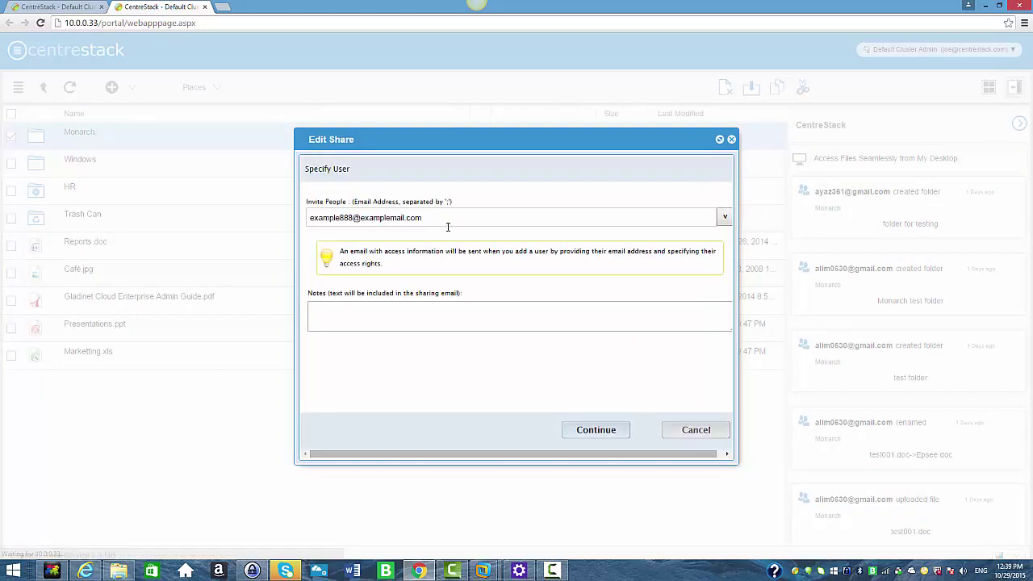
left_click(426, 217)
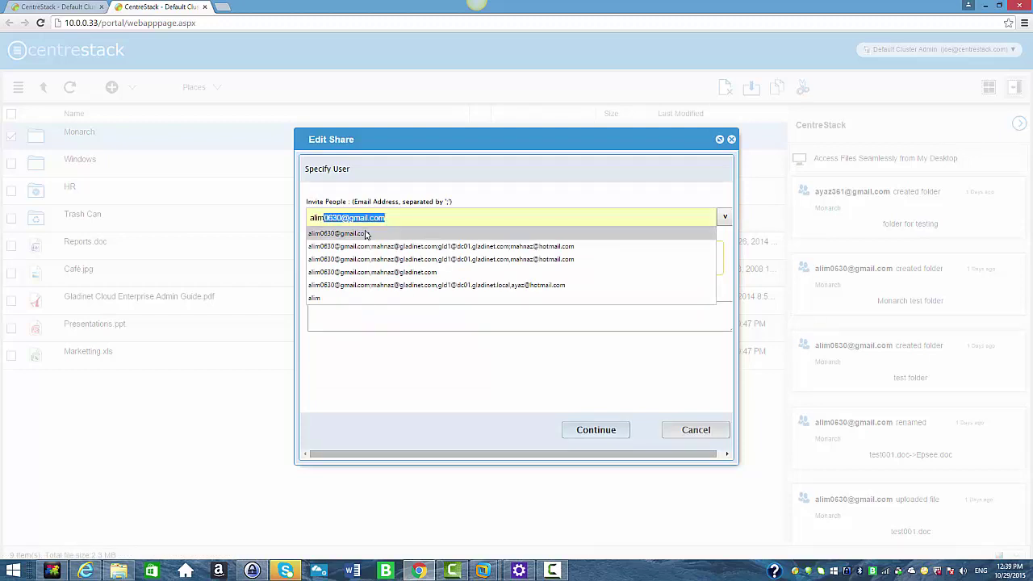
left_click(362, 234)
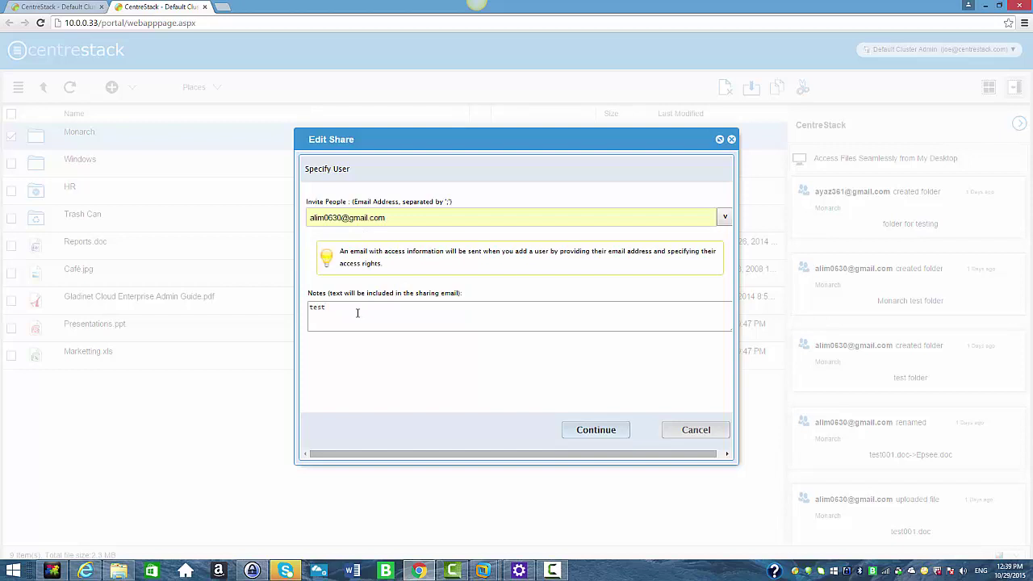
type("lder")
left_click(595, 430)
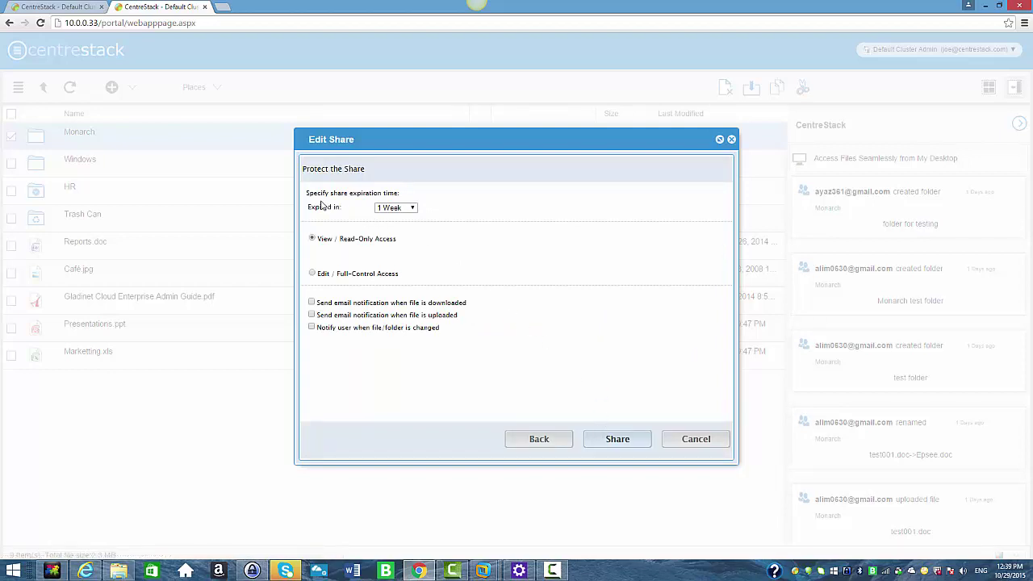
Share Monarch with 1 Month expiry, Edit / Full-Control Access, and all three notifications enabled
left_click(407, 208)
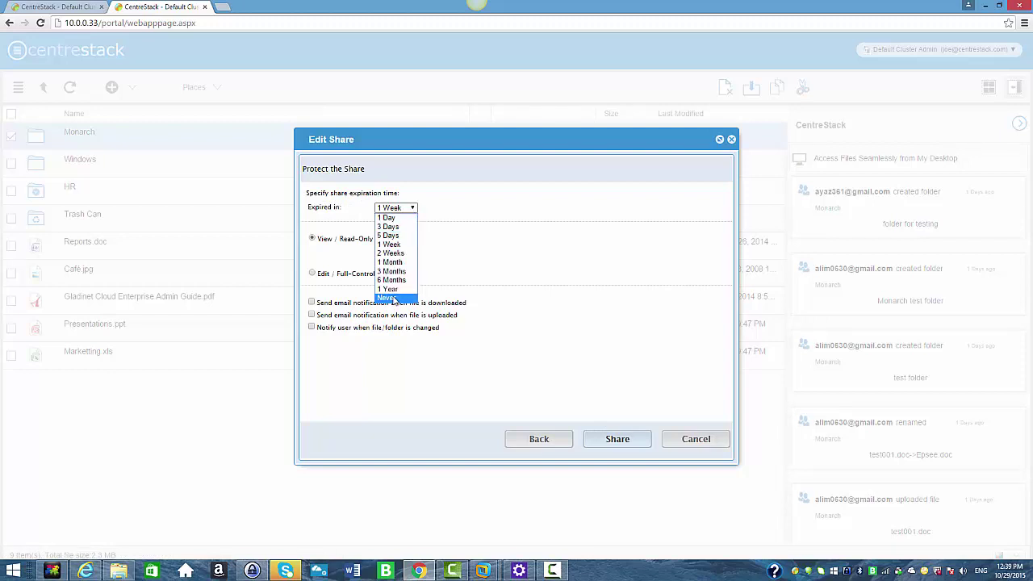
left_click(397, 262)
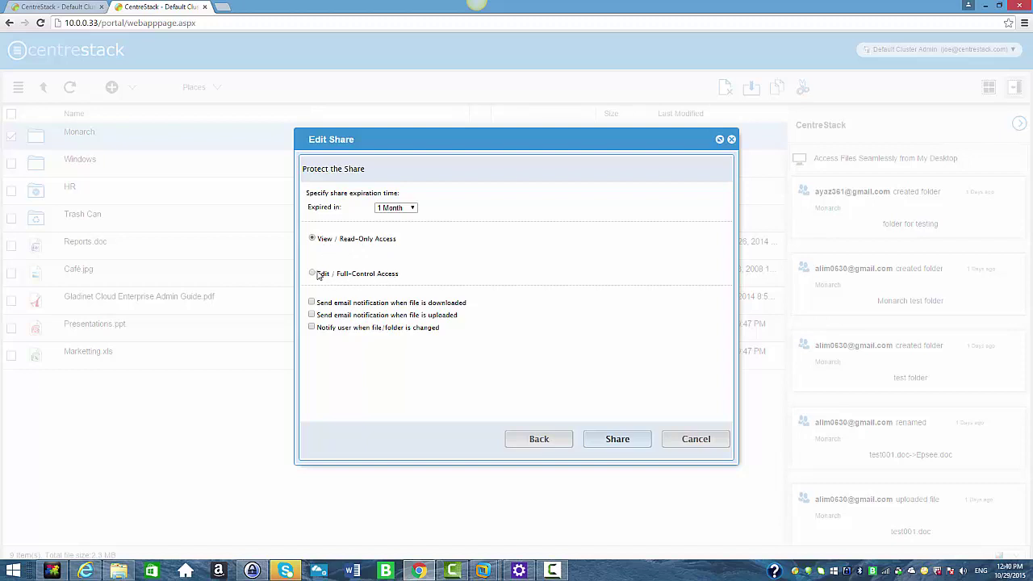
left_click(314, 275)
left_click(311, 315)
left_click(312, 315)
left_click(607, 444)
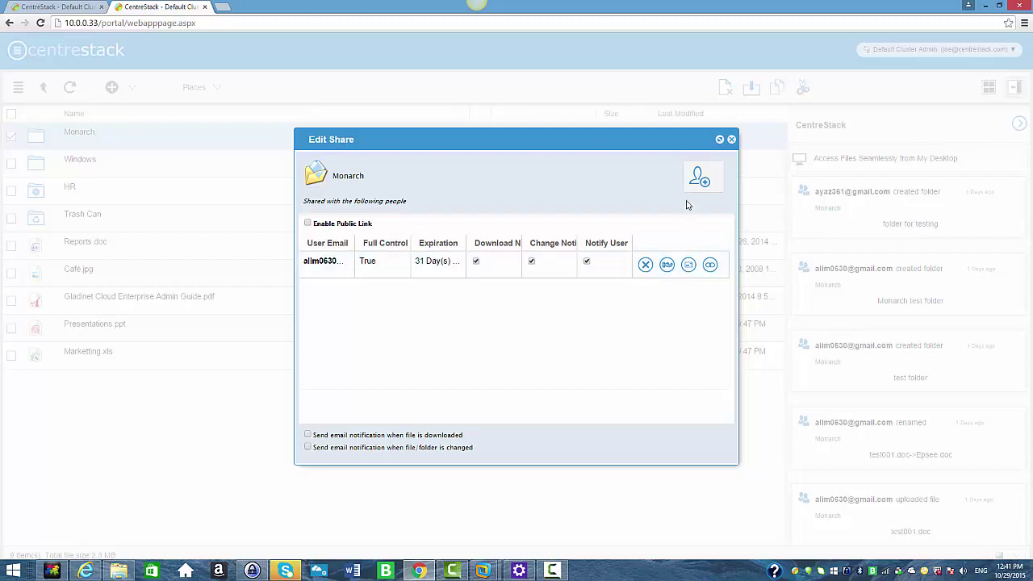
Check the invitee's full-control, 31-day entry and close the Monarch share window
left_click(731, 141)
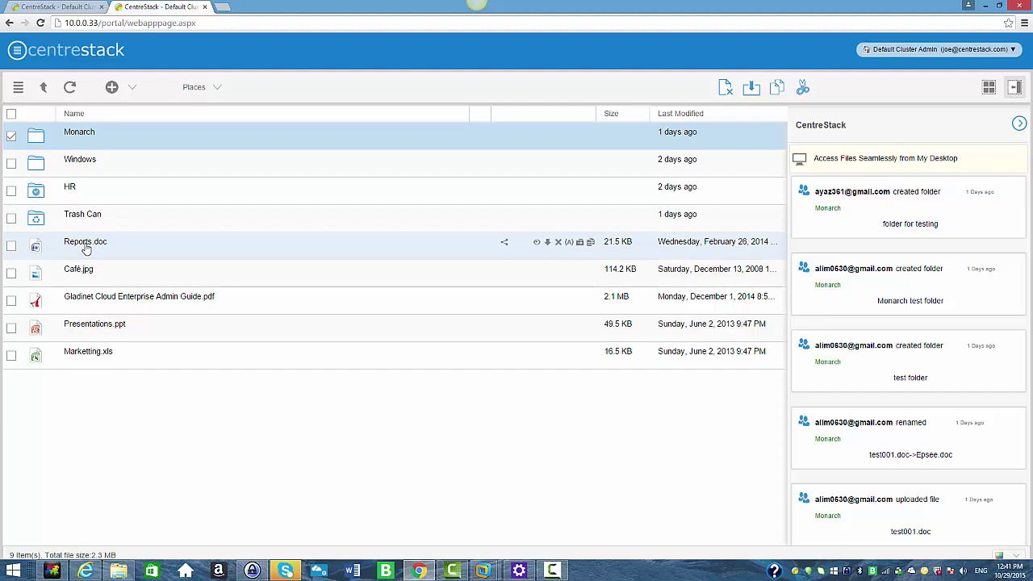
Invite the recipient's e-mail to share Reports.doc with the note 'Share file test'
right_click(86, 248)
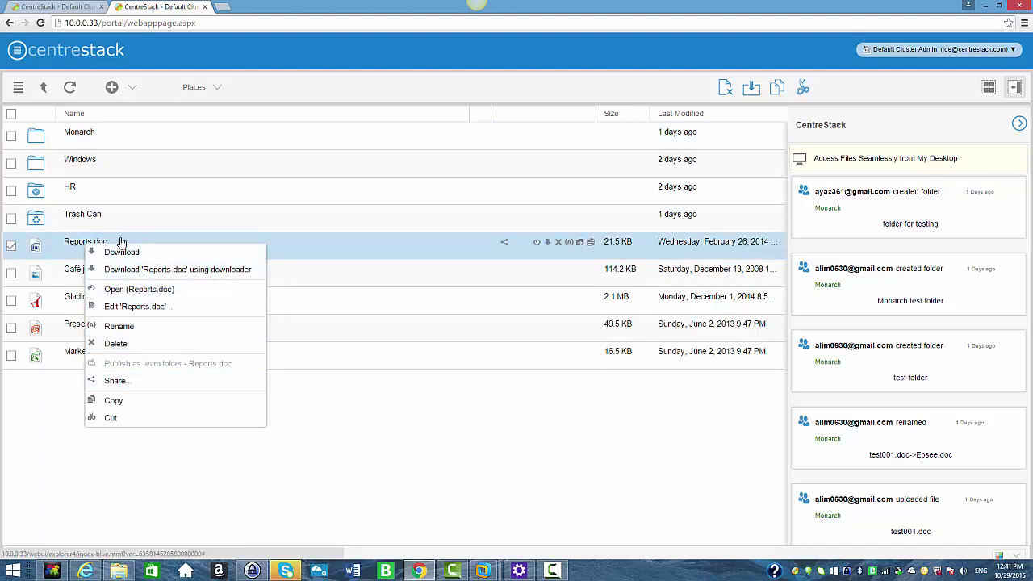
left_click(504, 245)
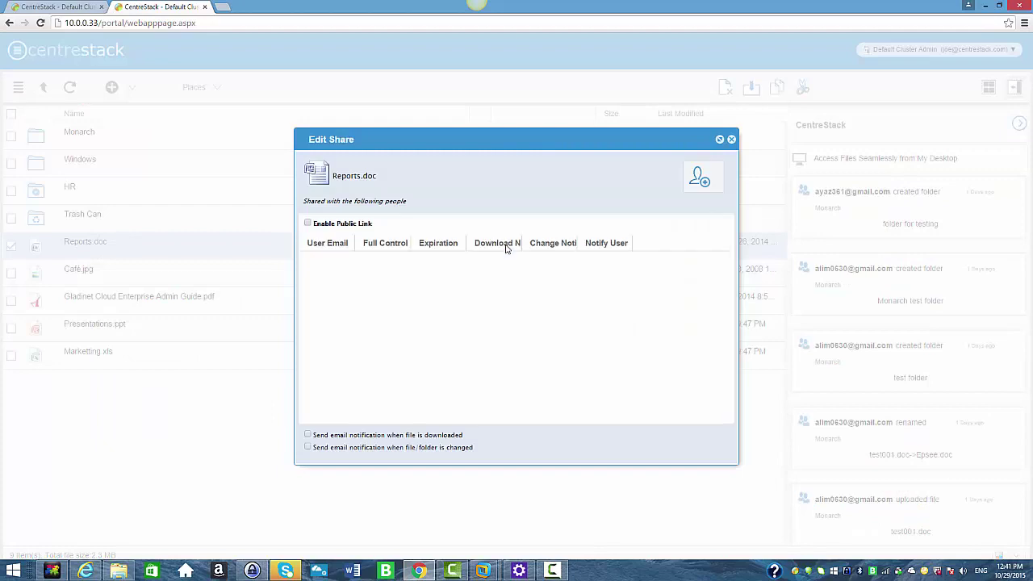
left_click(690, 195)
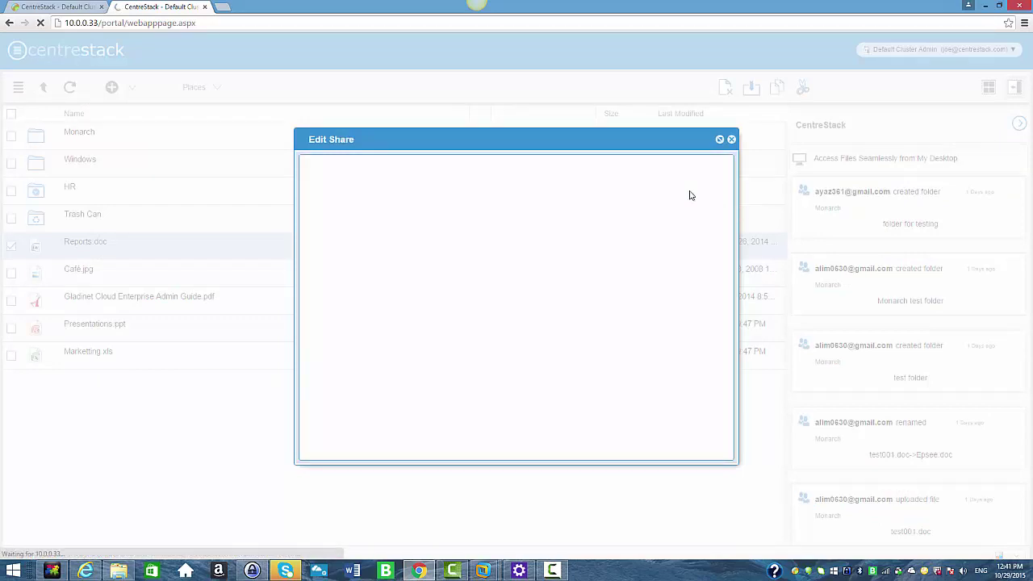
left_click(489, 218)
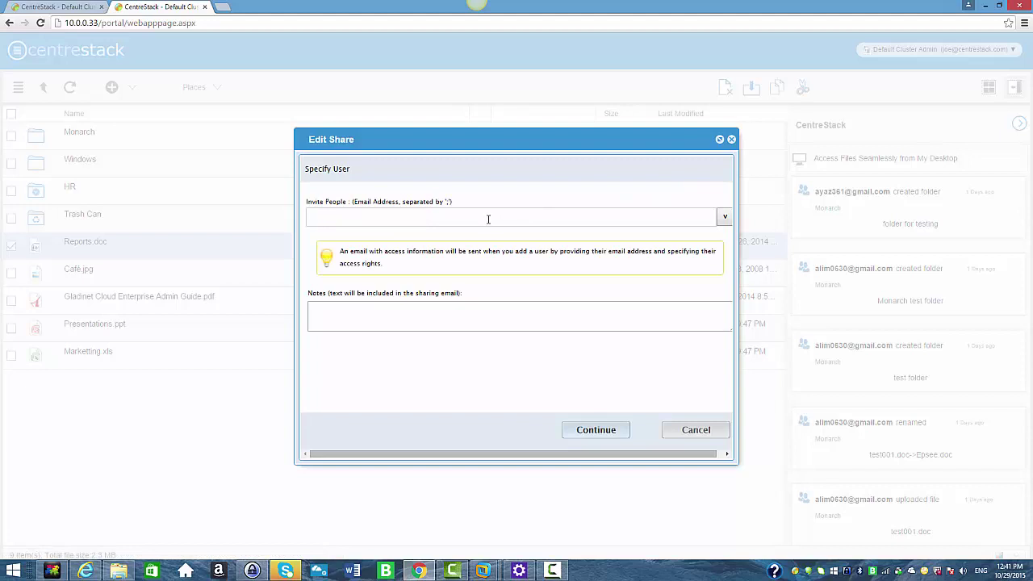
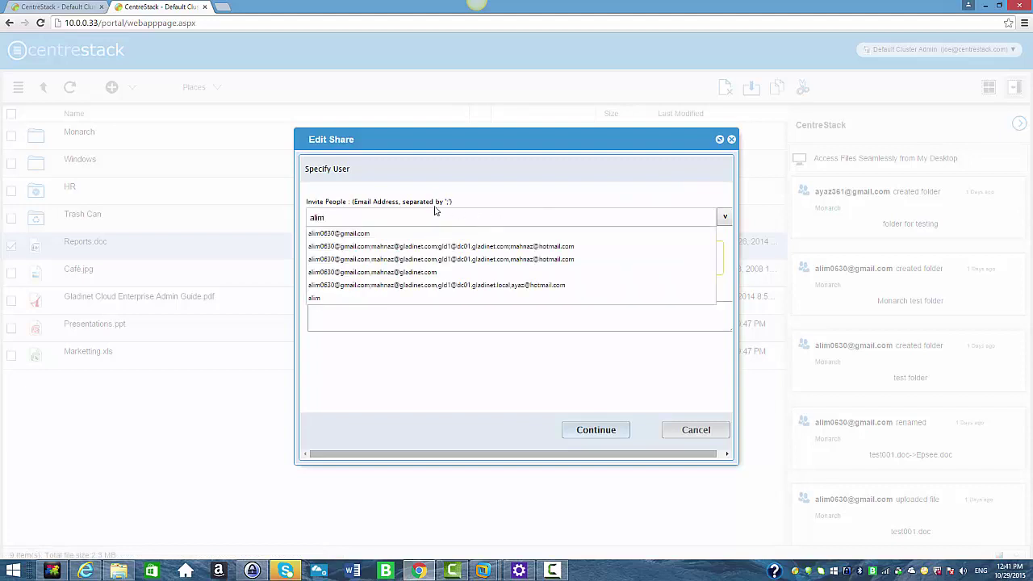
left_click(380, 233)
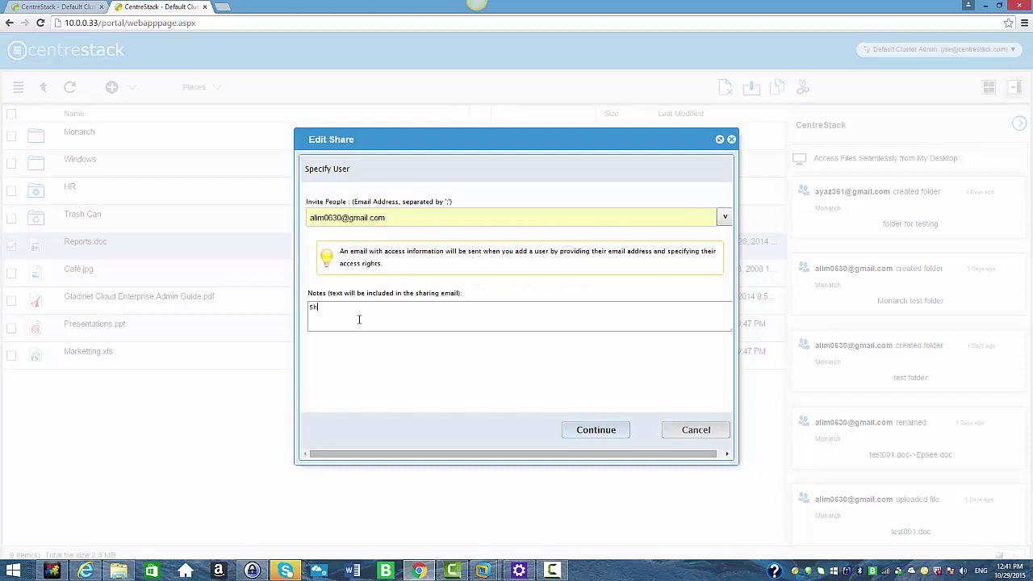
type("ile test")
left_click(579, 430)
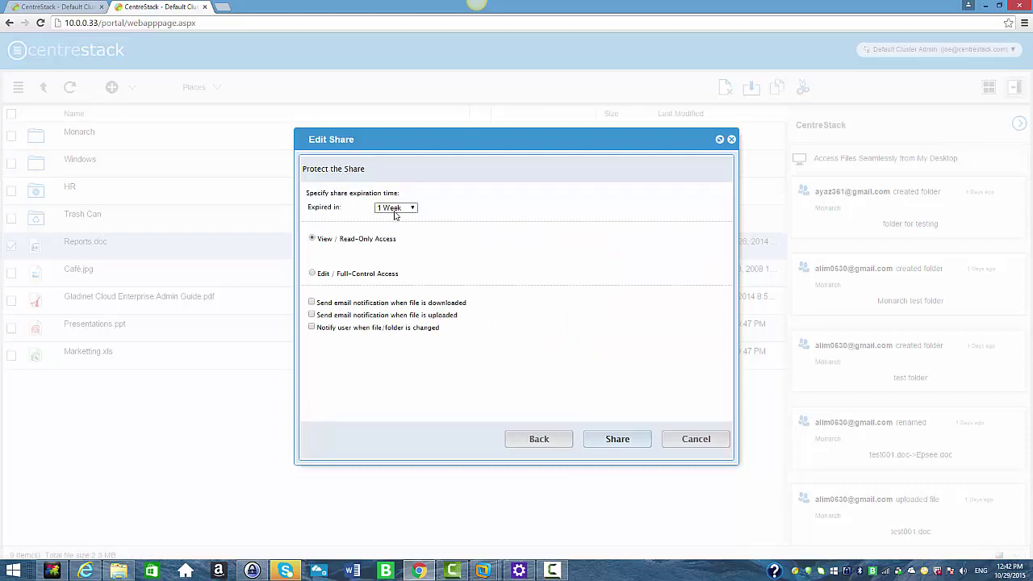
Share Reports.doc with 1 Week expiry, Edit / Full-Control Access, and upload and change notifications on
left_click(411, 208)
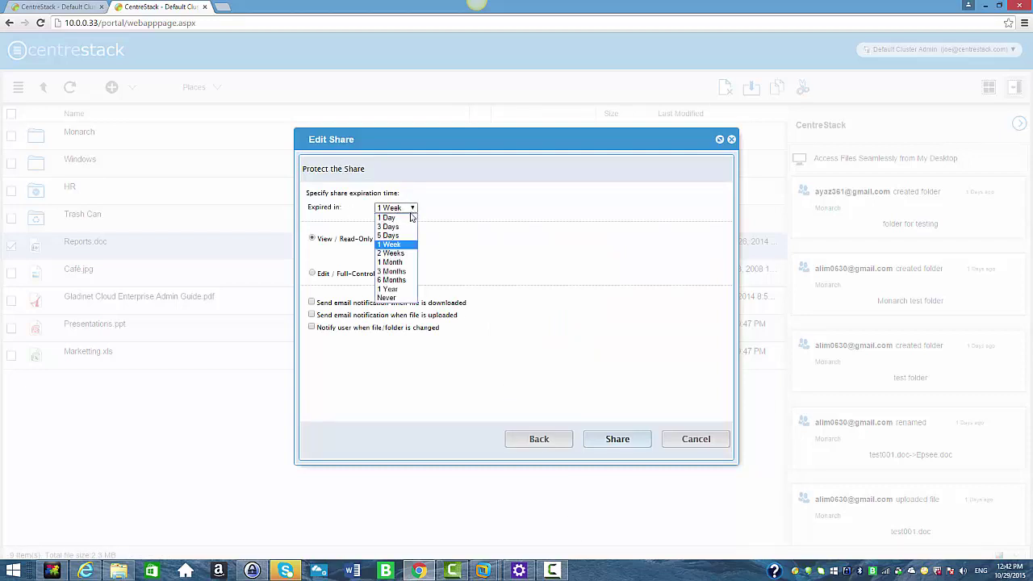
left_click(395, 244)
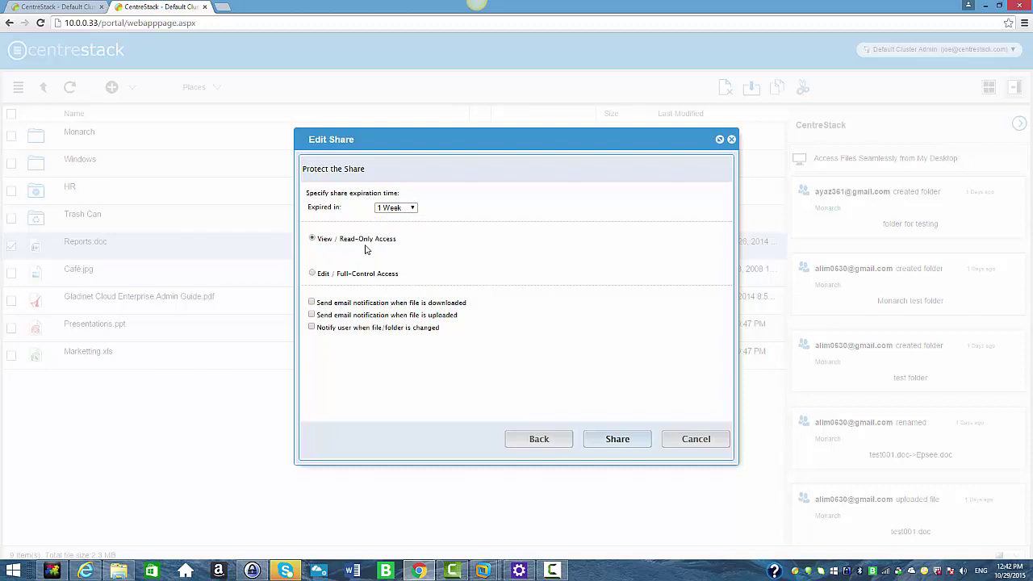
left_click(313, 274)
left_click(312, 315)
left_click(313, 326)
left_click(617, 441)
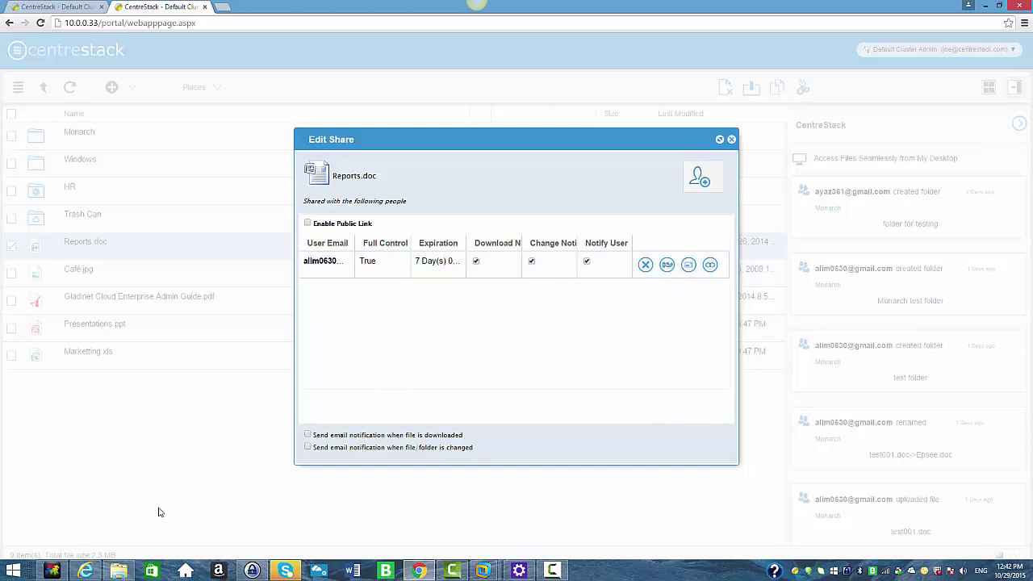
Switch to the CentreStack login page in Internet Explorer and focus the username field
left_click(85, 570)
left_click(569, 273)
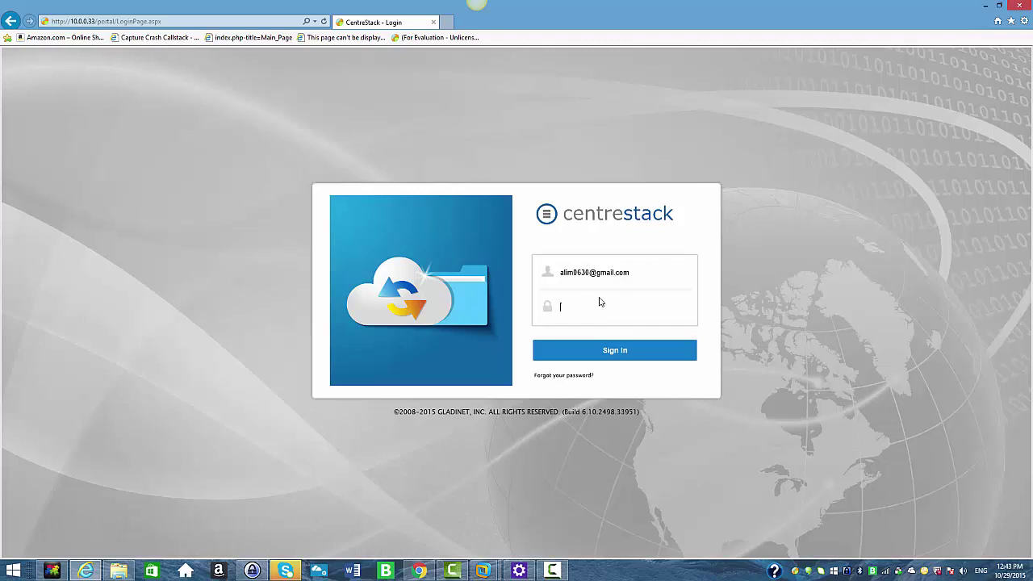
Enter the recipient's password and sign in to their account
type("**")
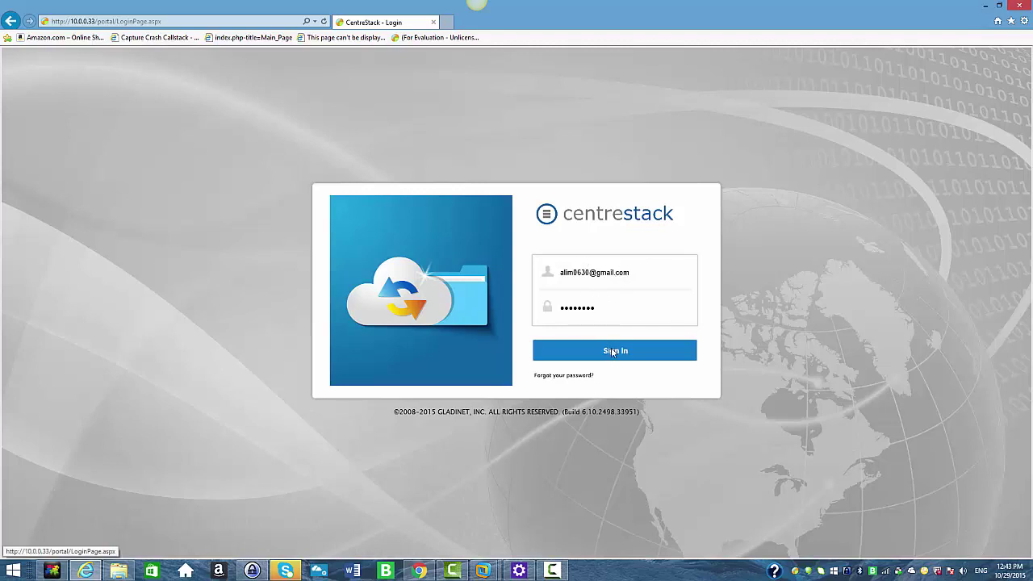
left_click(613, 352)
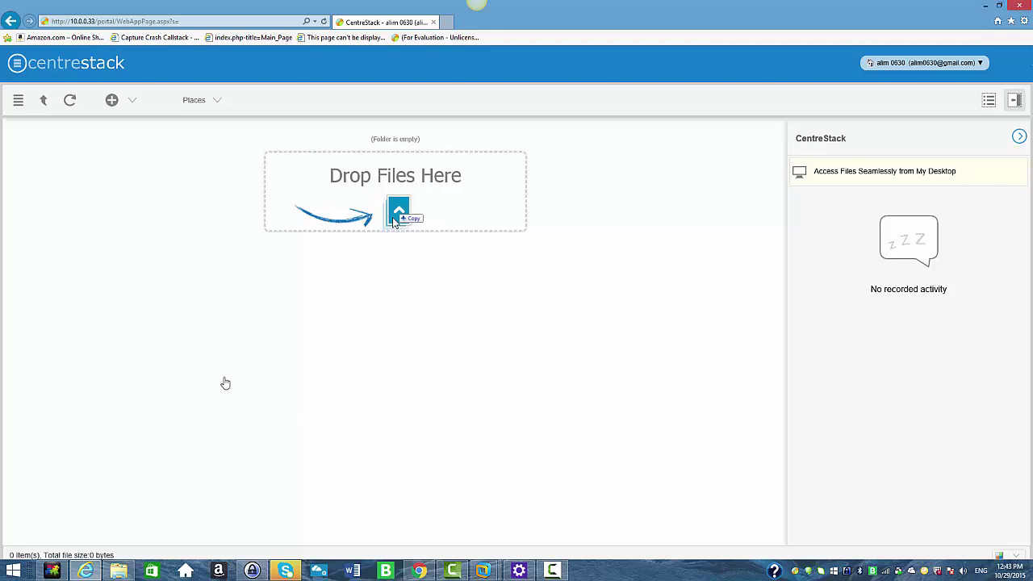
Open the Monarch folder from Places > Files shared with me
left_click(194, 107)
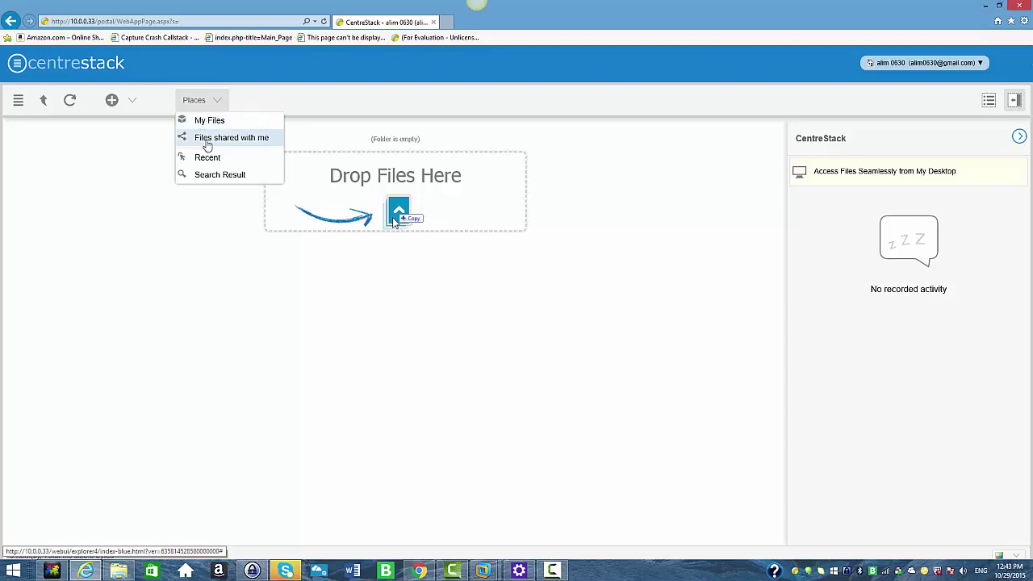
left_click(208, 138)
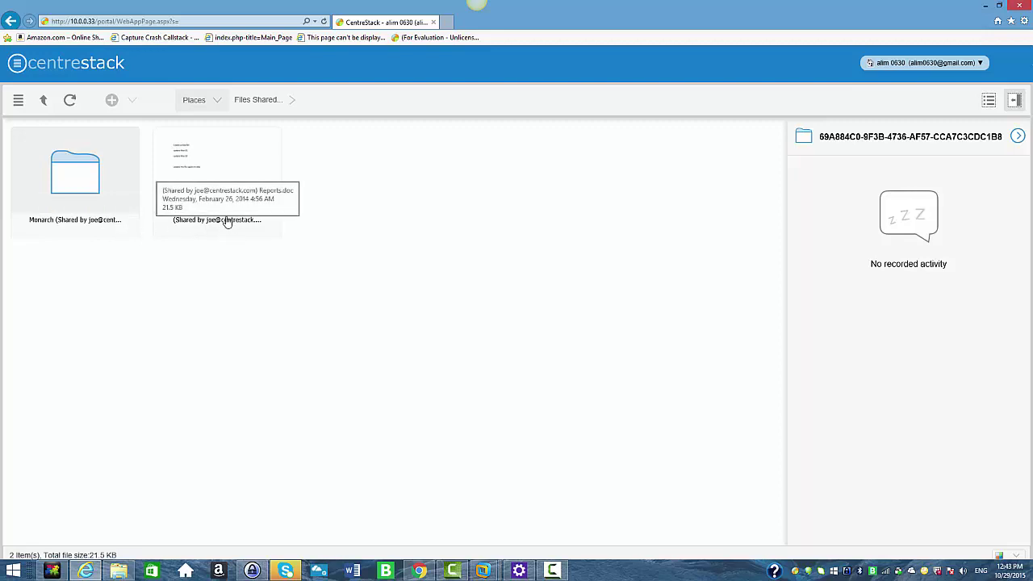
left_click(71, 192)
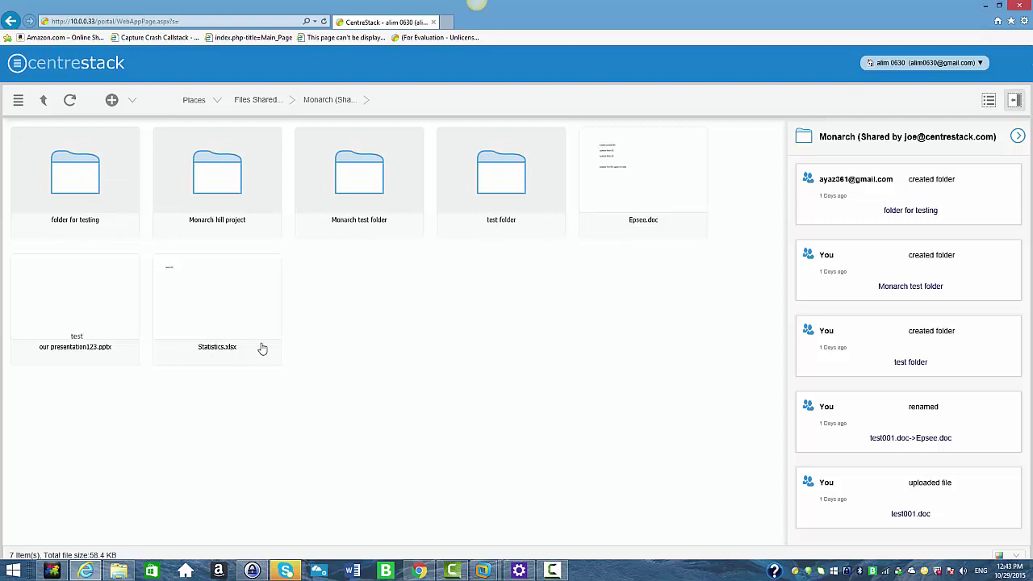
Create a folder named 'share folder test' inside Monarch, then go back up to the shared items
right_click(115, 230)
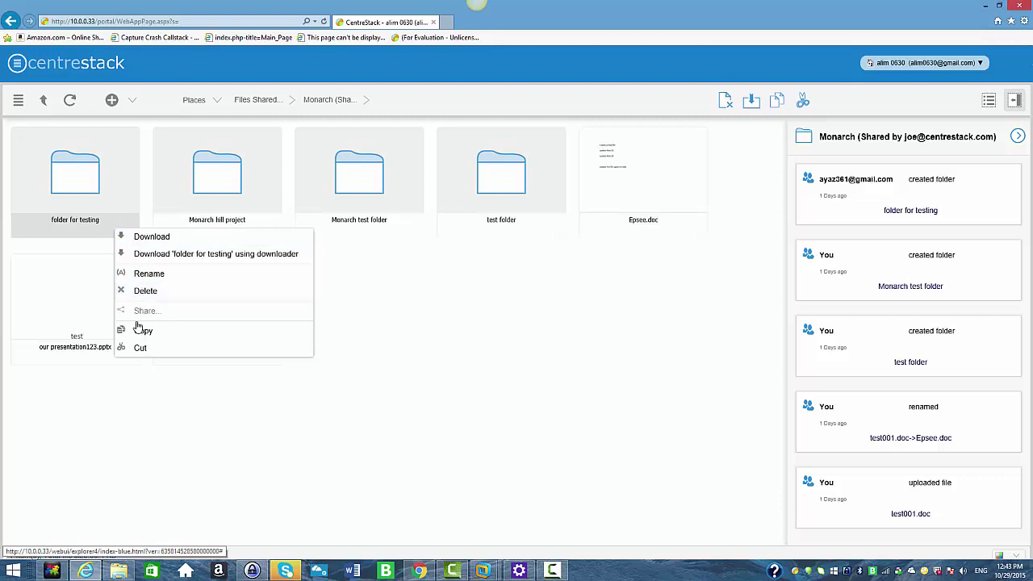
left_click(134, 102)
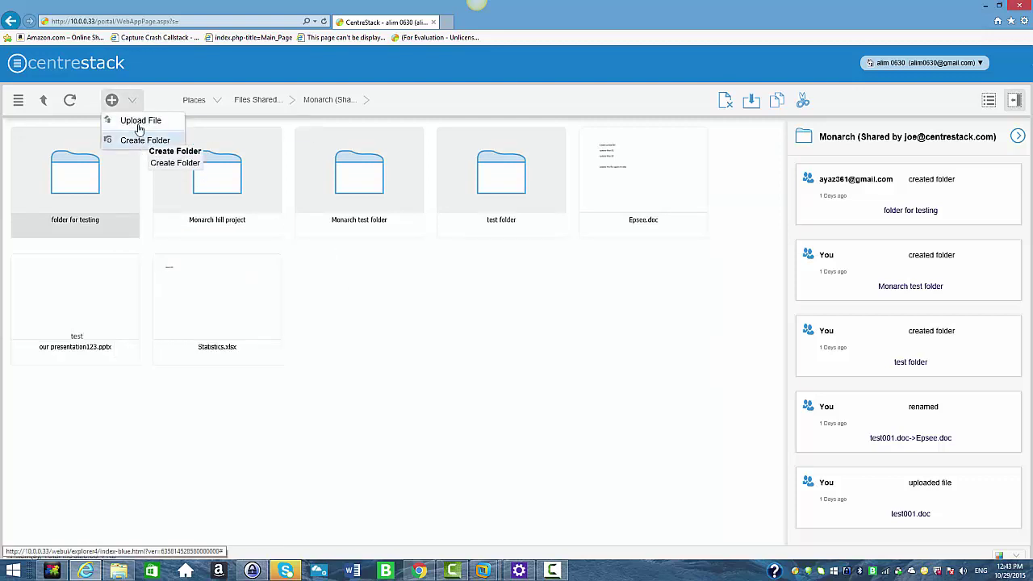
left_click(137, 140)
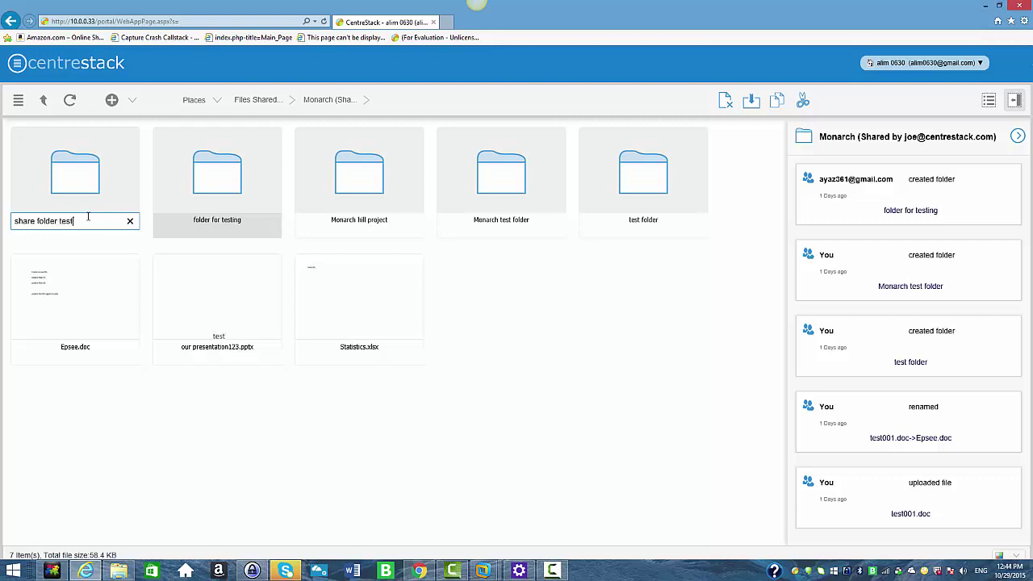
left_click(560, 336)
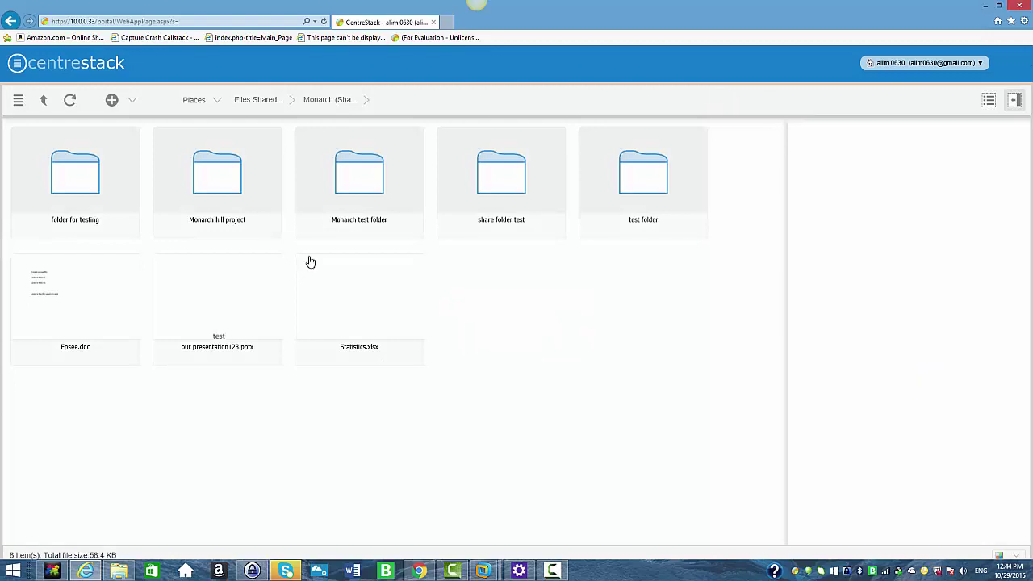
left_click(45, 103)
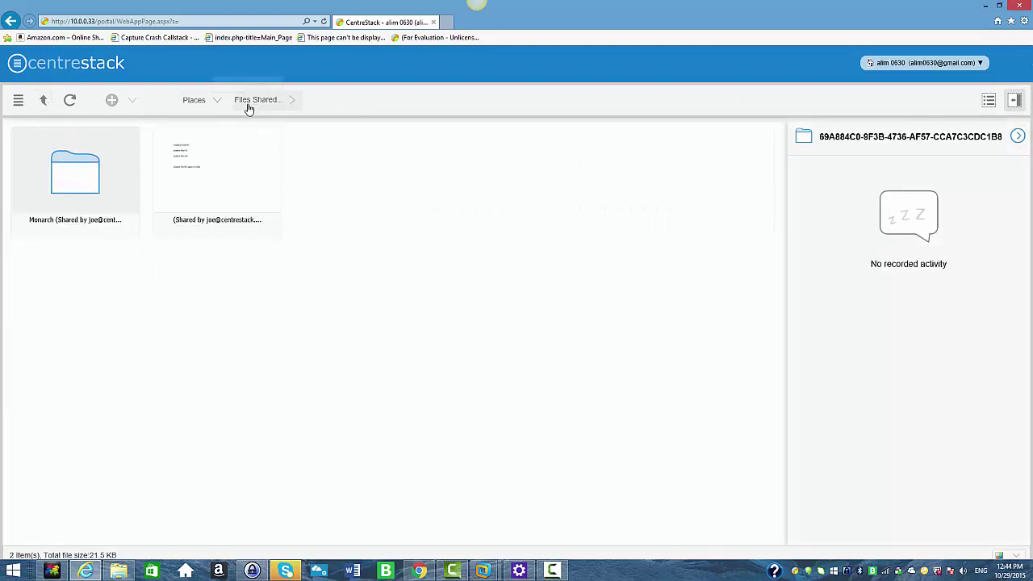
View the four-line Reports.doc in Word's Protected View, then close the document
left_click(204, 222)
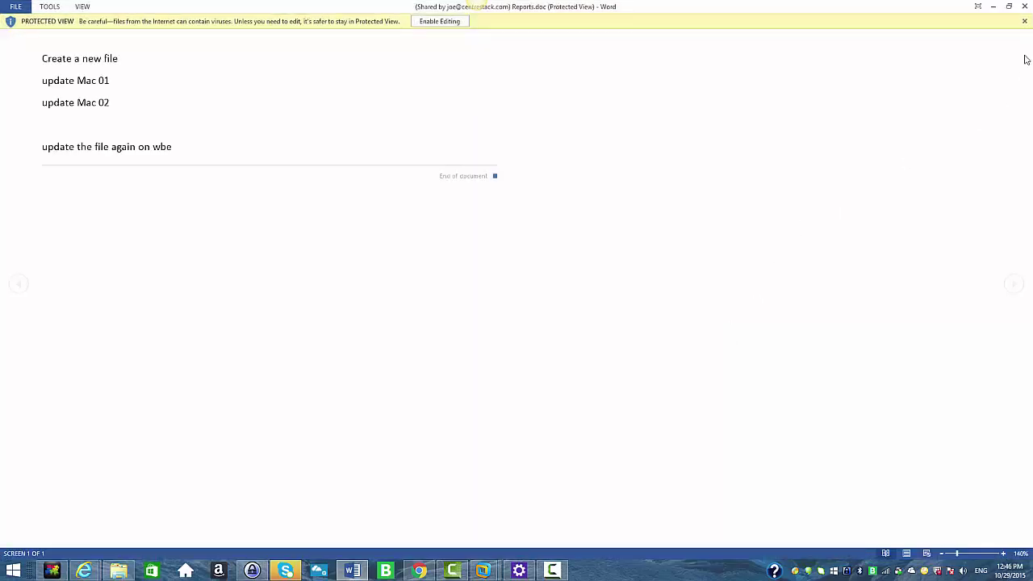
left_click(1025, 7)
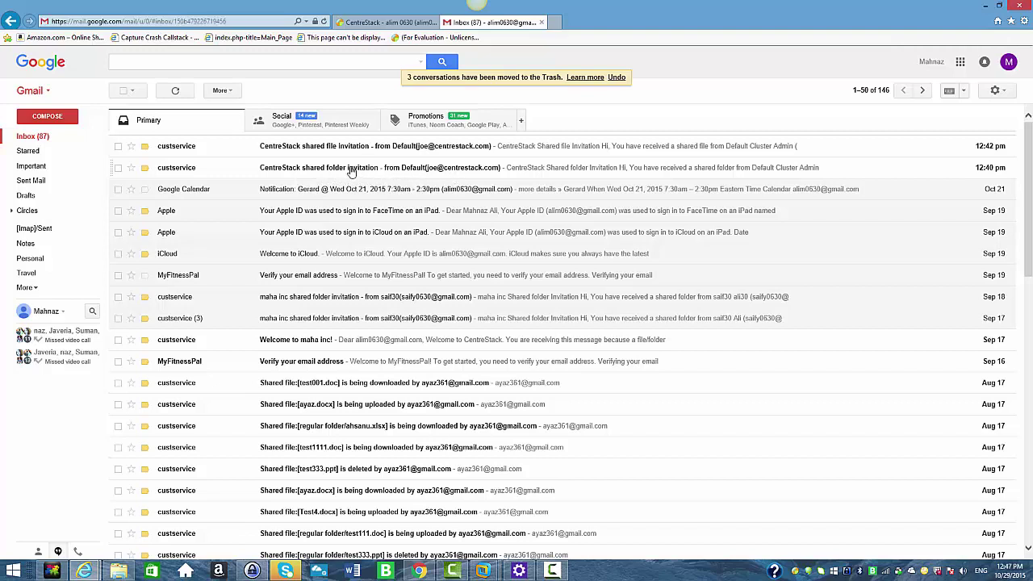
Follow the Monarch invitation email to sign in, view Files Shared, then close the portal
left_click(351, 170)
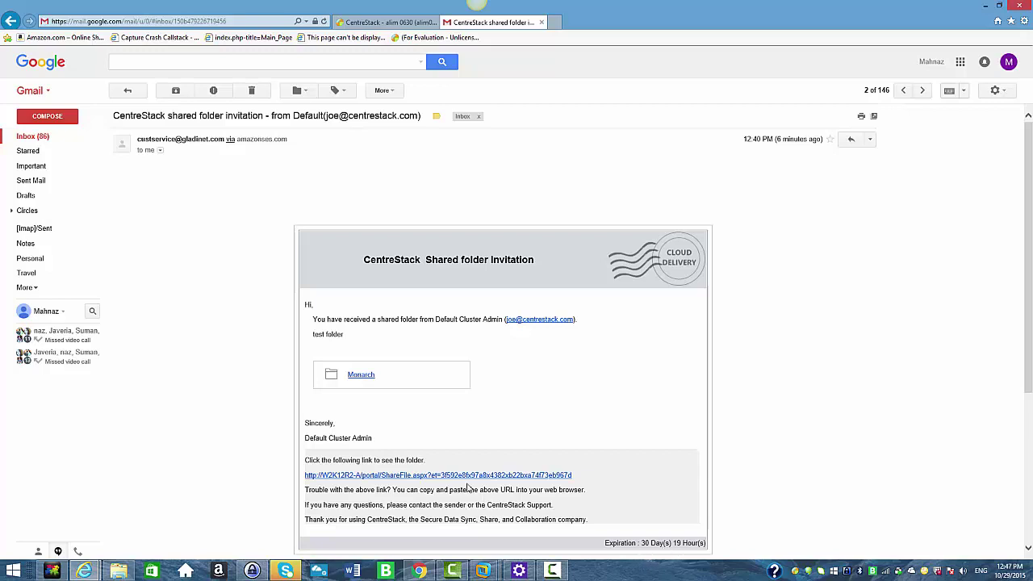
left_click(363, 376)
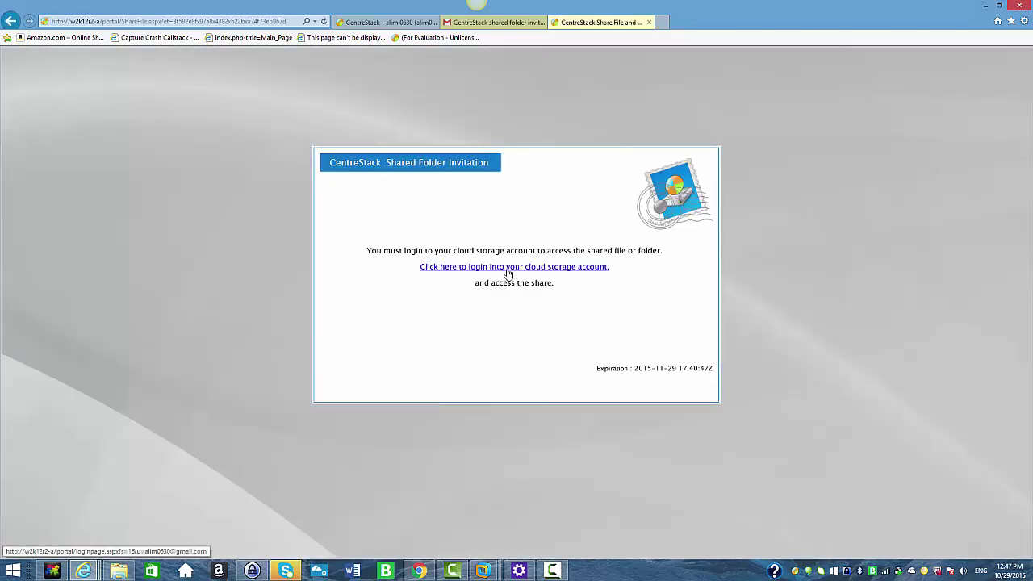
left_click(507, 267)
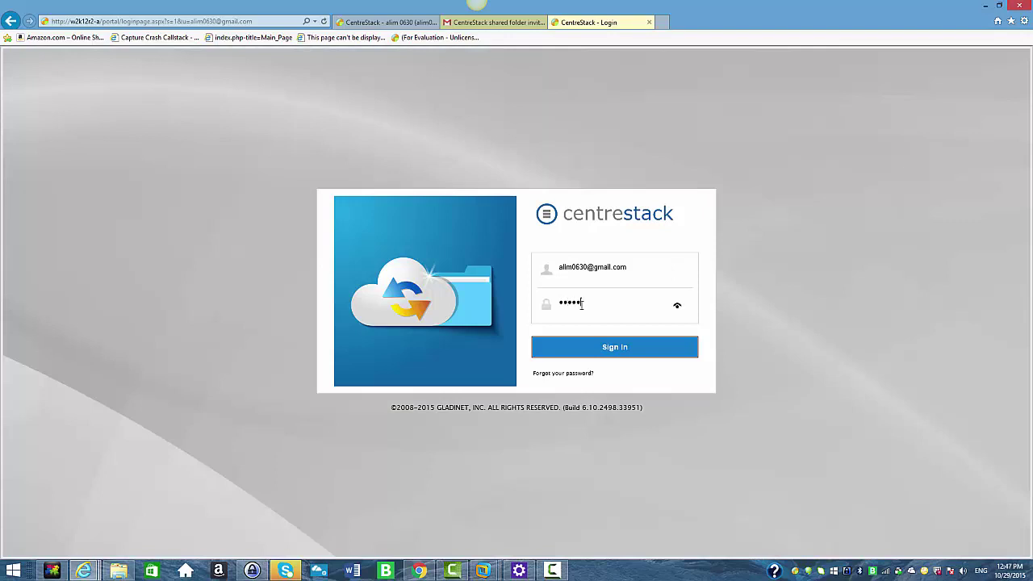
left_click(598, 345)
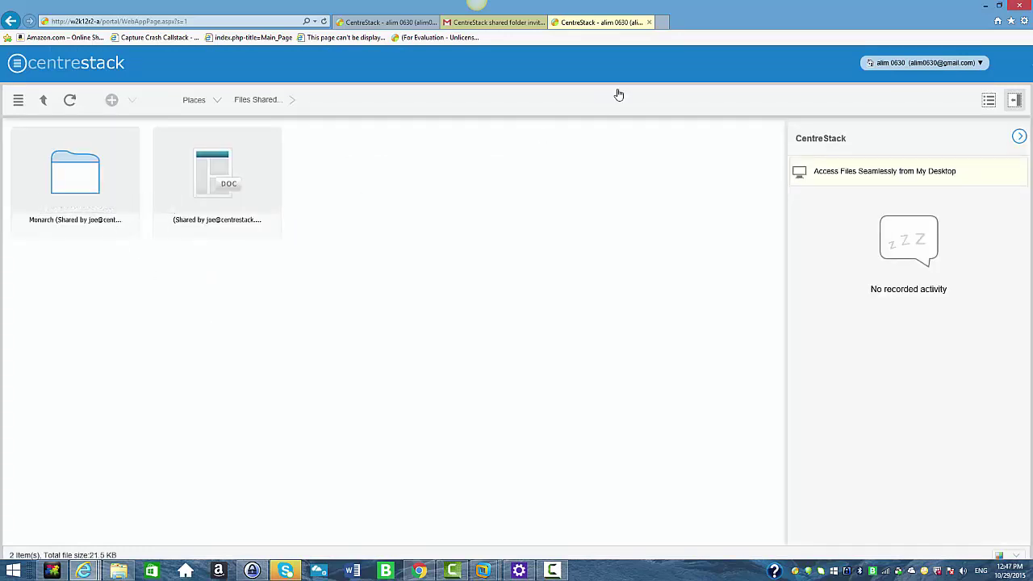
left_click(649, 22)
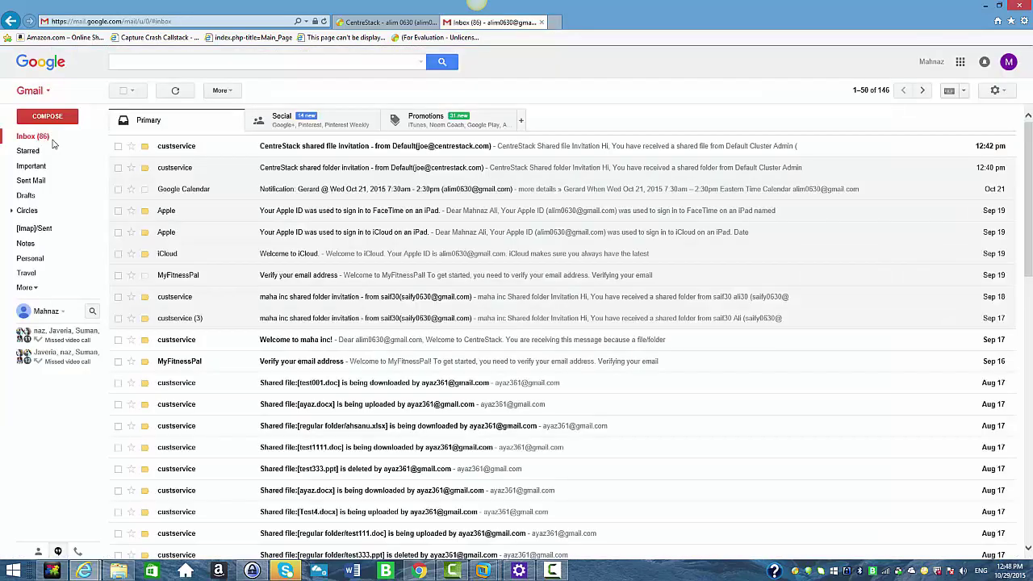
Follow the Reports.doc invitation email, sign in with the account password, then switch to the admin's browser
left_click(330, 151)
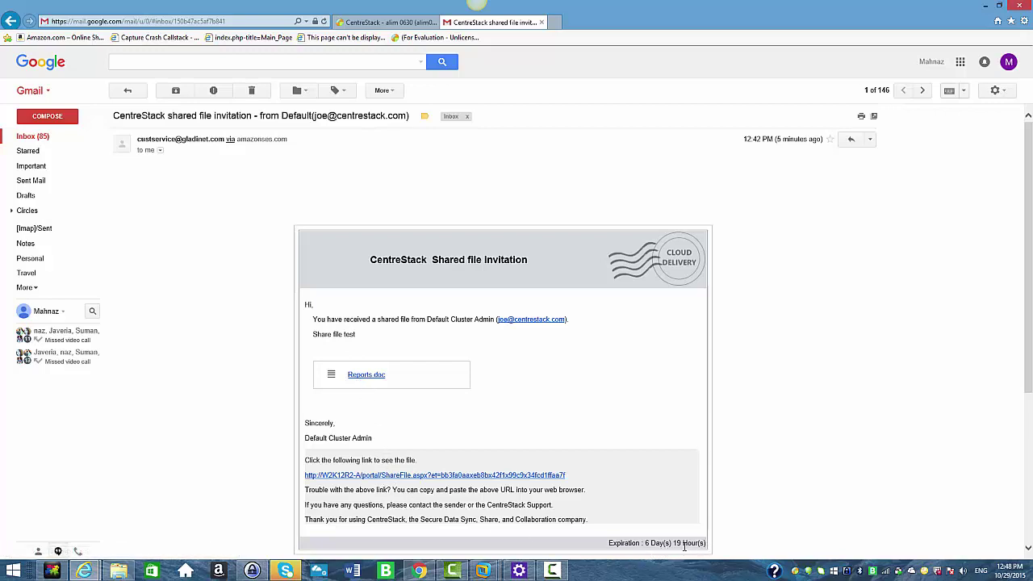
left_click(374, 379)
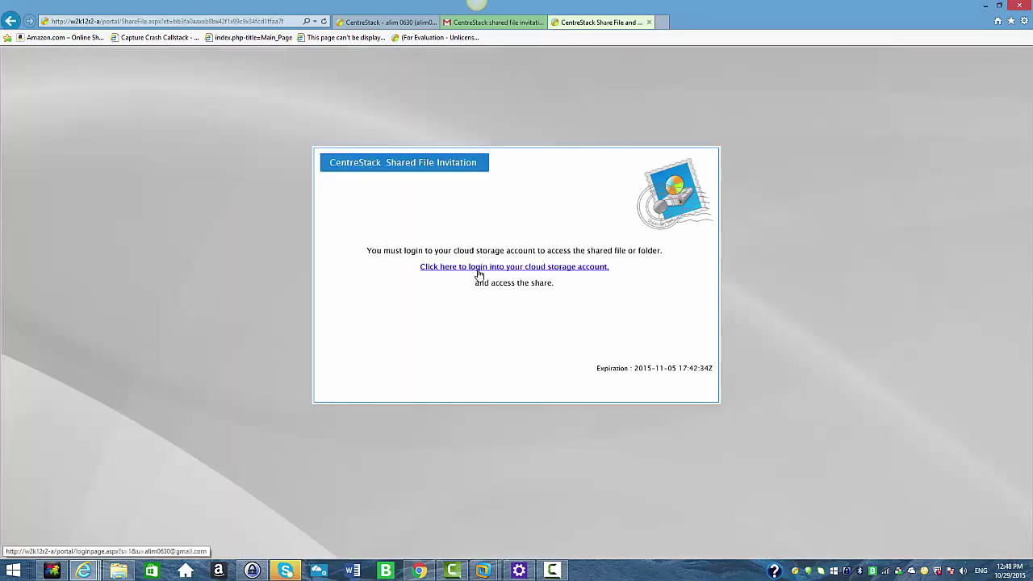
left_click(478, 268)
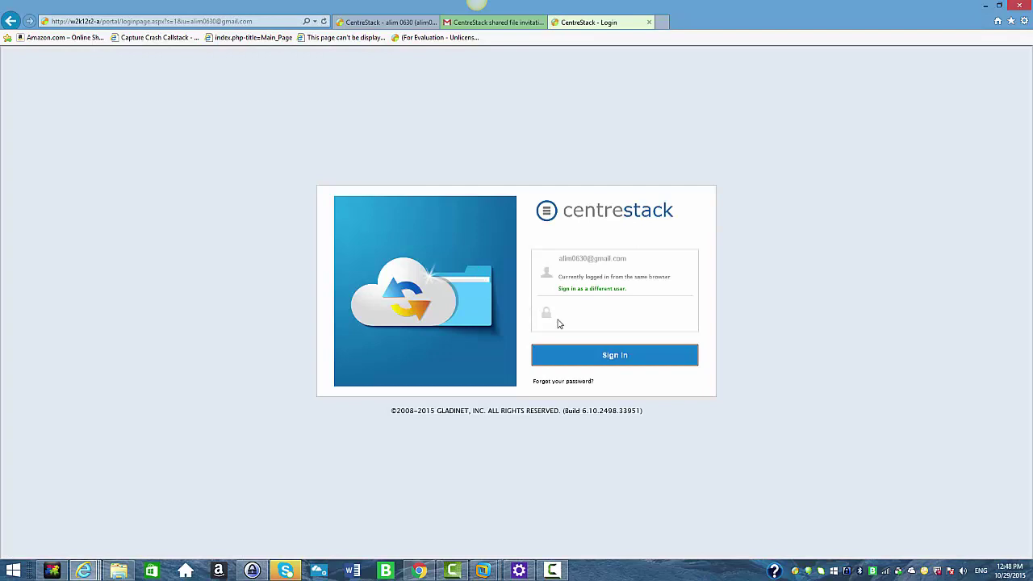
left_click(568, 318)
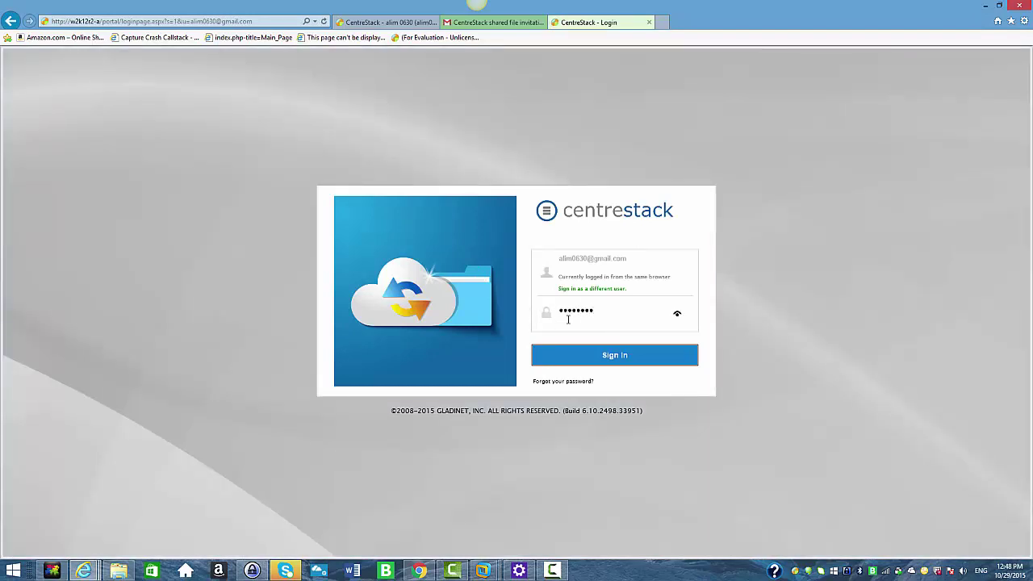
left_click(591, 346)
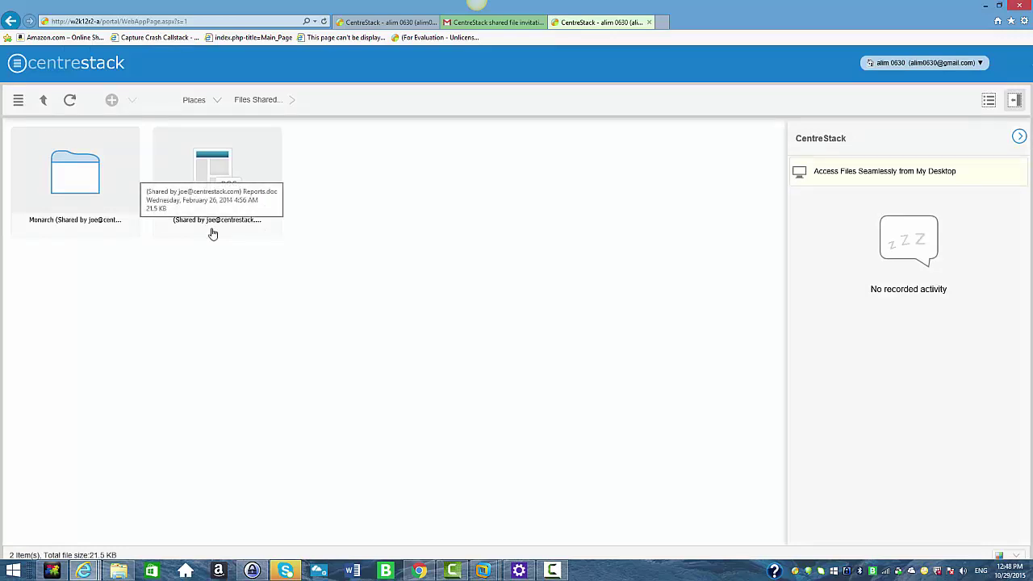
left_click(421, 572)
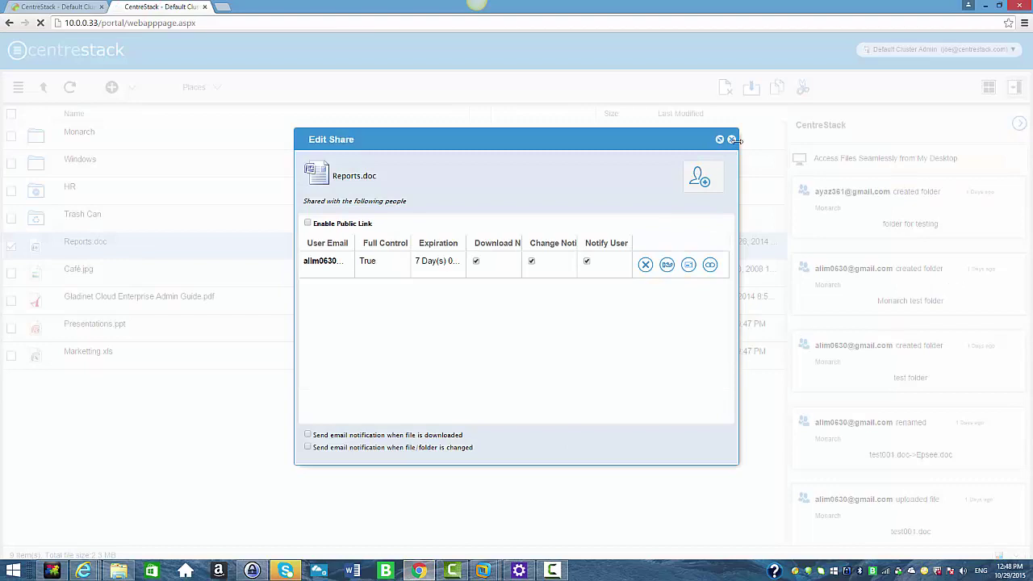
Check the admin's 2 shared items list shows Monarch and Reports.doc, then close it
left_click(731, 140)
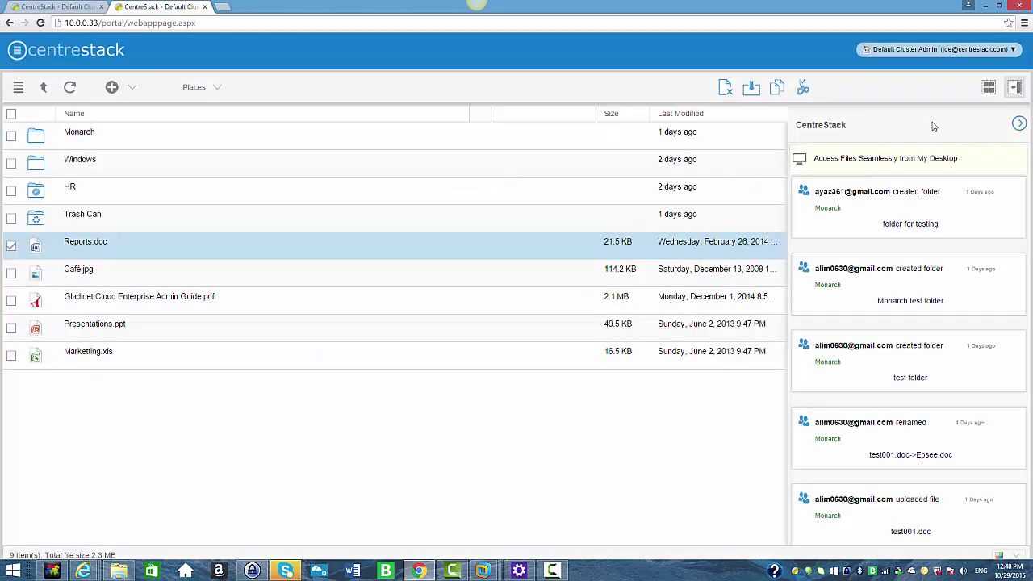
left_click(1019, 123)
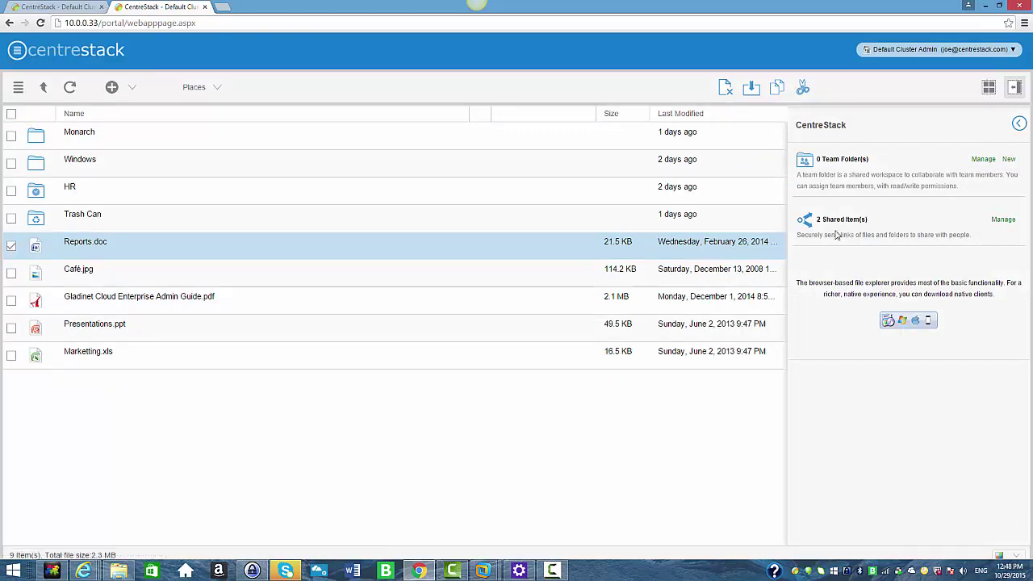
left_click(1001, 222)
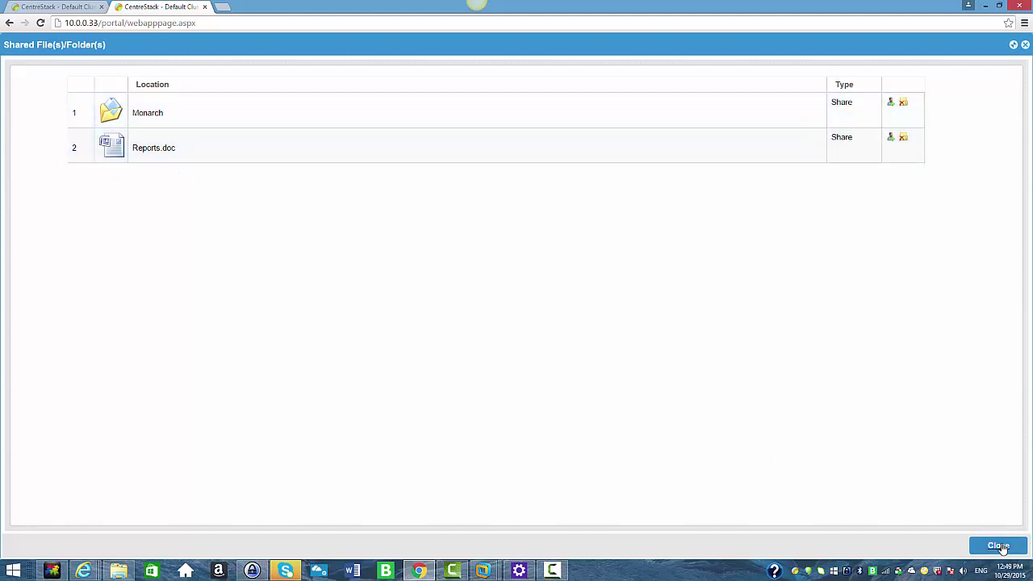
left_click(997, 547)
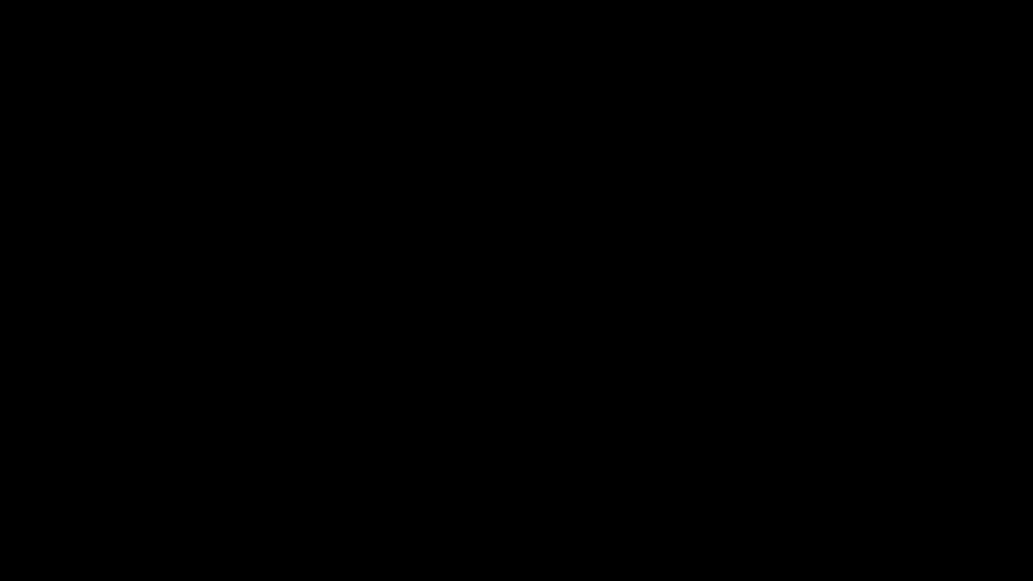